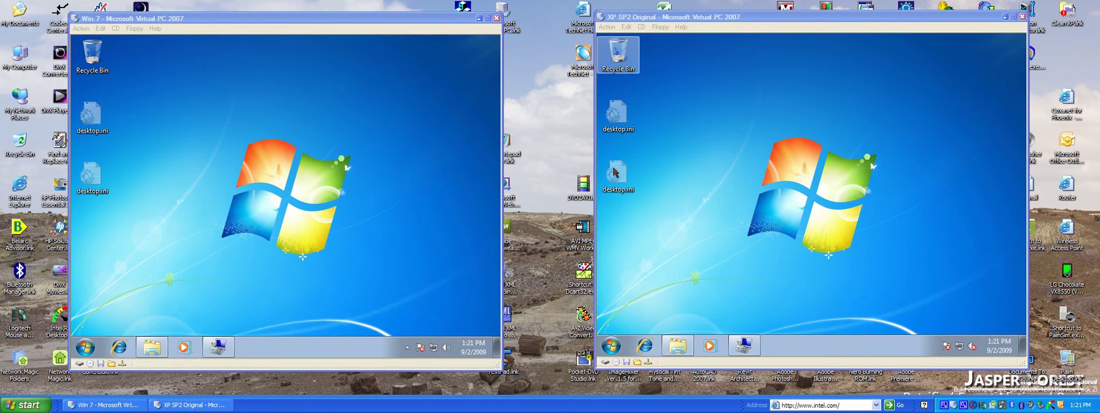
Step: In the clean Windows 7 VM, try opening Documents and Settings and dismiss the access-denied error
{"action": "left_click", "coordinate": [425, 21]}
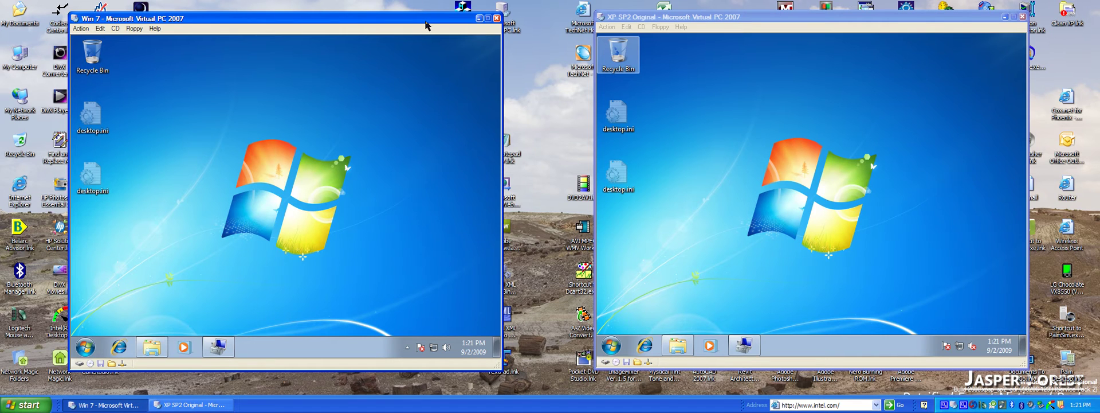
{"action": "left_click", "coordinate": [761, 19]}
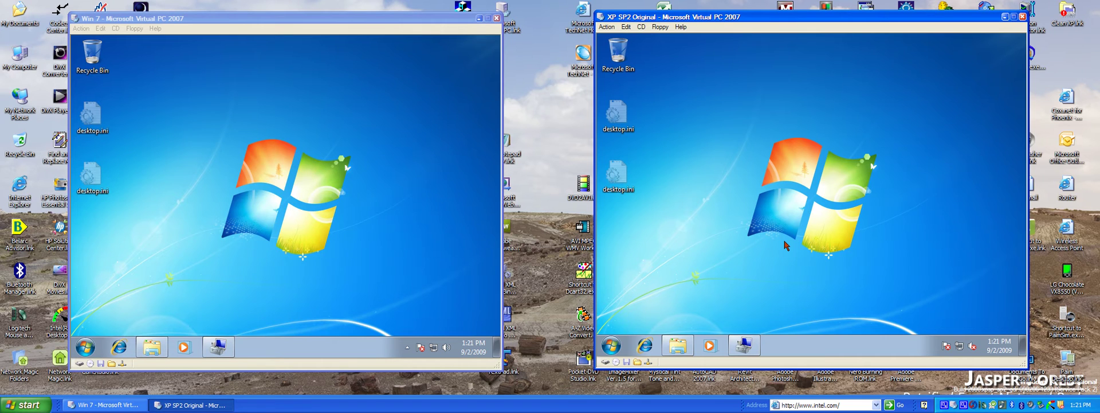
{"action": "left_click", "coordinate": [153, 354]}
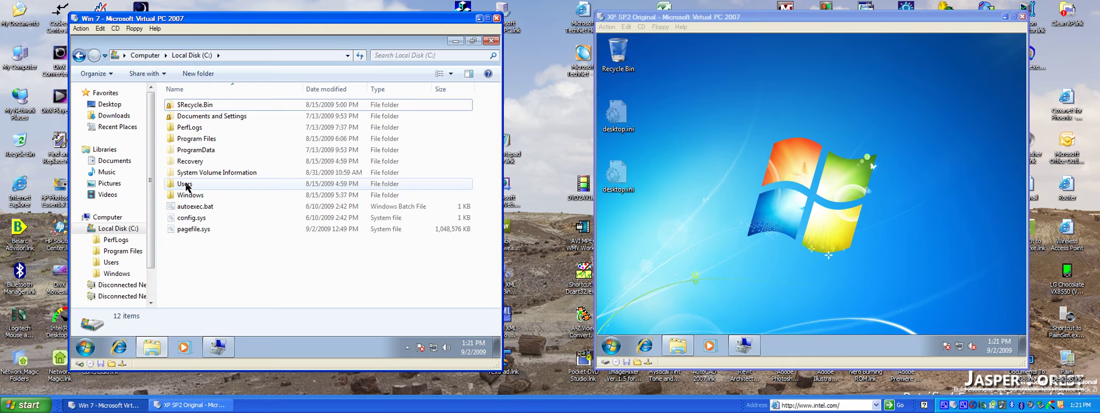
{"action": "double_click", "coordinate": [210, 116]}
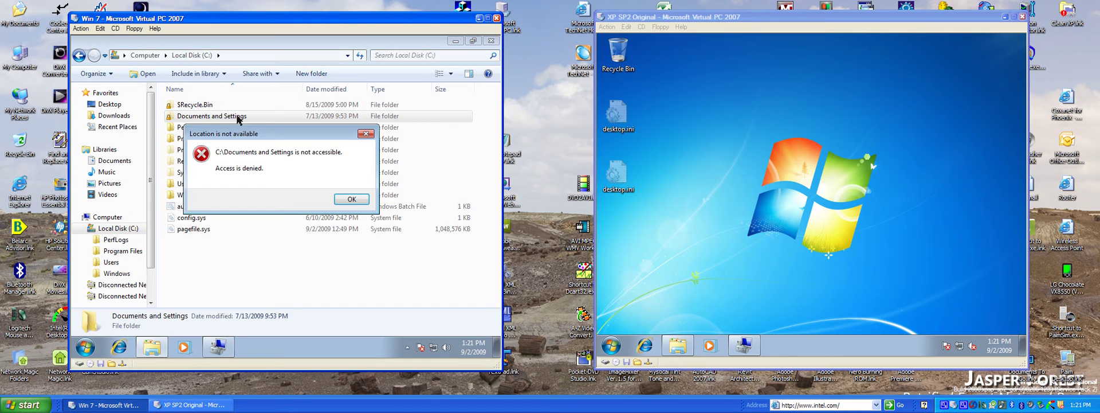
{"action": "left_click", "coordinate": [351, 198]}
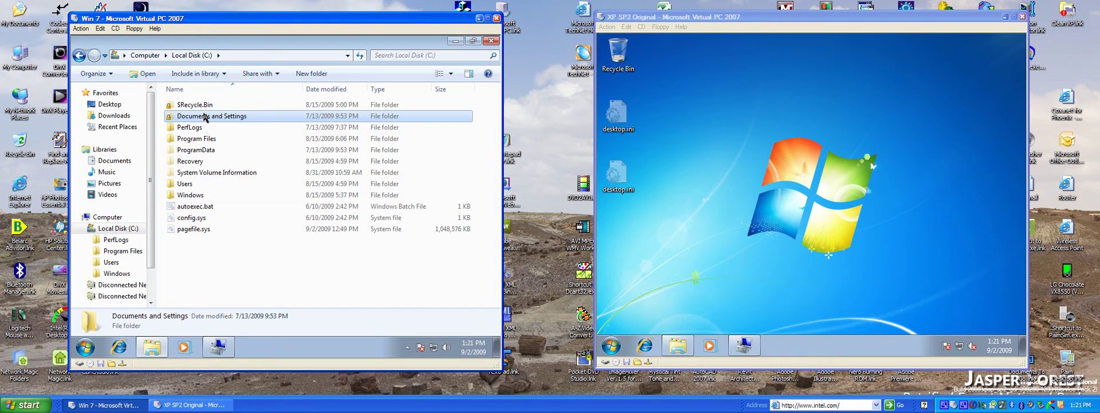
Step: Open the Users folder, return to C:, then browse the upgraded VM's C: drive
{"action": "left_click", "coordinate": [185, 186]}
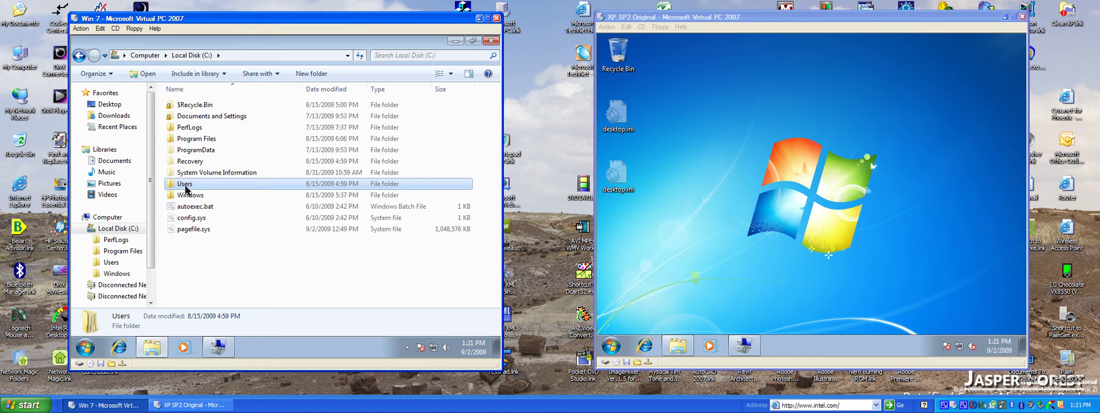
{"action": "double_click", "coordinate": [185, 188]}
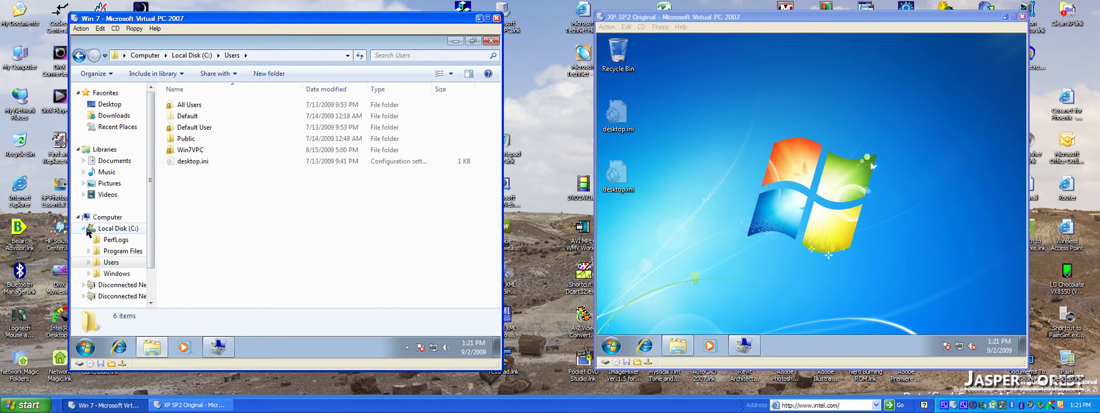
{"action": "left_click", "coordinate": [118, 228]}
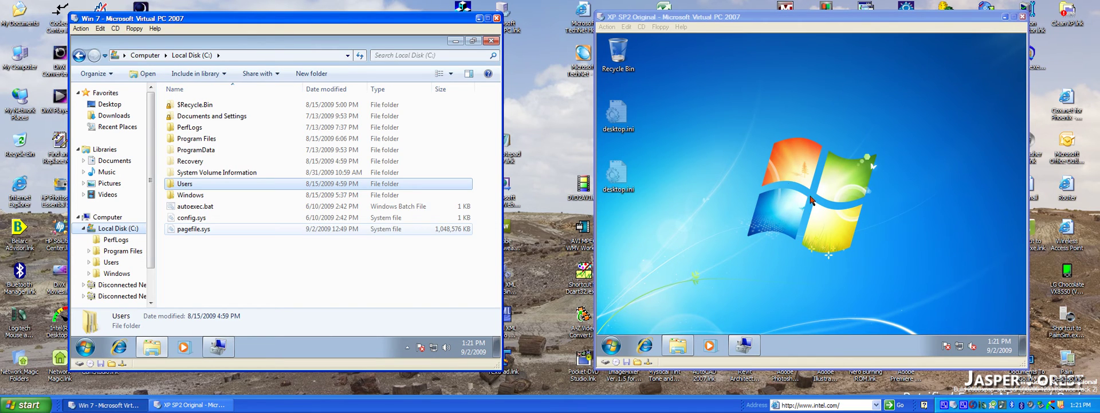
{"action": "left_click", "coordinate": [774, 165]}
{"action": "left_click", "coordinate": [678, 346]}
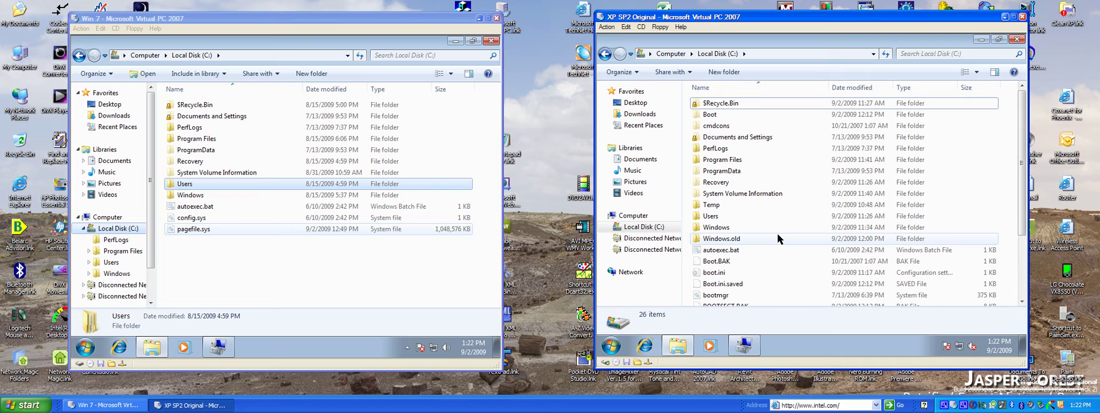
{"action": "mouse_move", "coordinate": [720, 238]}
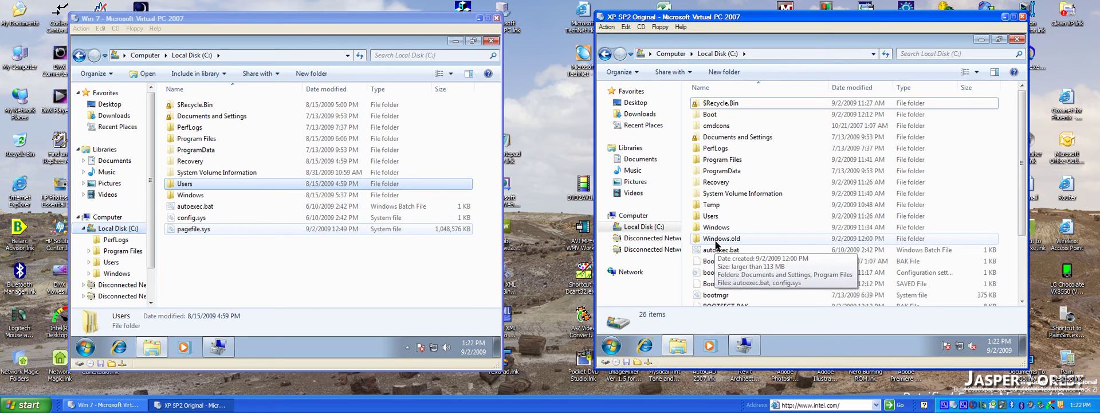
Step: Open the upgraded VM's Windows.old folder, then expand Local Disk (C:) and open Temp
{"action": "left_click", "coordinate": [715, 243]}
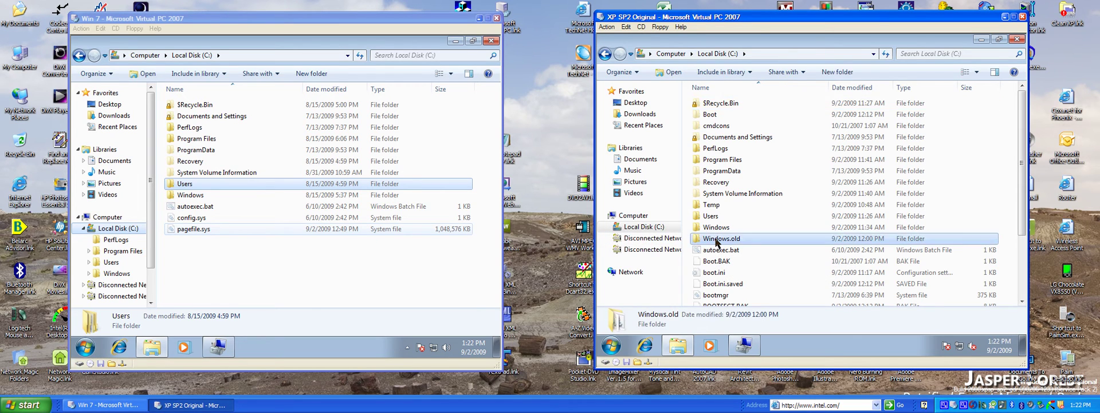
{"action": "double_click", "coordinate": [716, 241]}
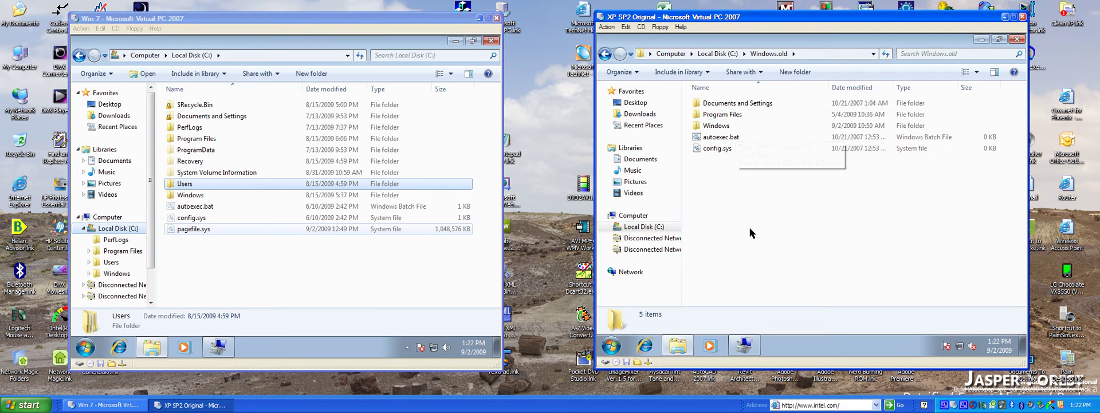
{"action": "left_click", "coordinate": [611, 226]}
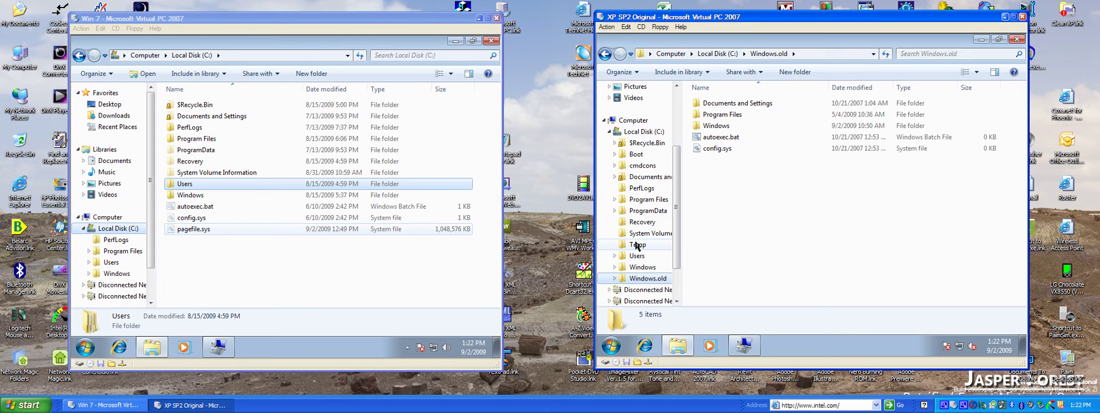
{"action": "left_click", "coordinate": [641, 131]}
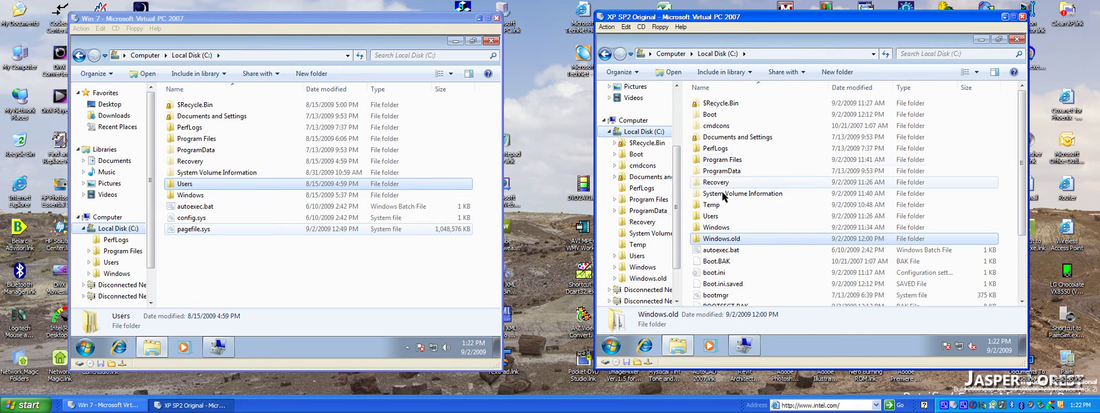
{"action": "left_click", "coordinate": [639, 246]}
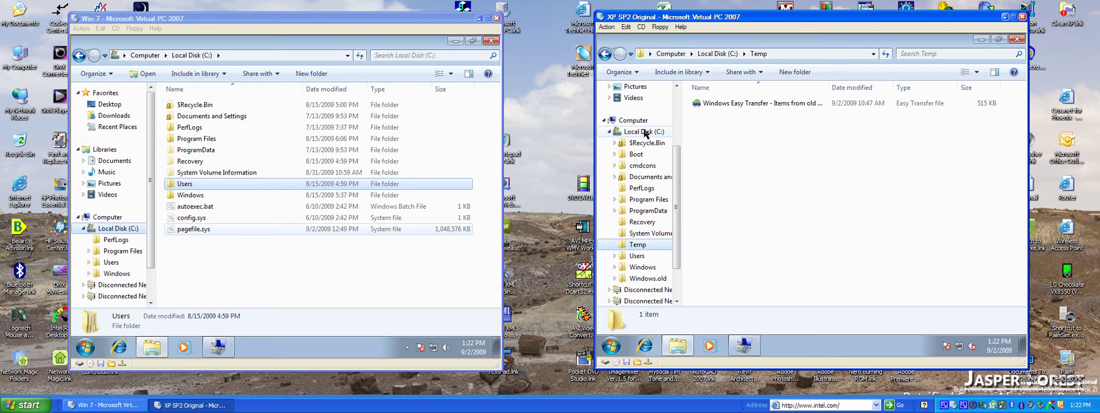
Step: Return to the upgraded VM's C: drive and scroll through leftover XP files like boot.ini
{"action": "left_click", "coordinate": [645, 132]}
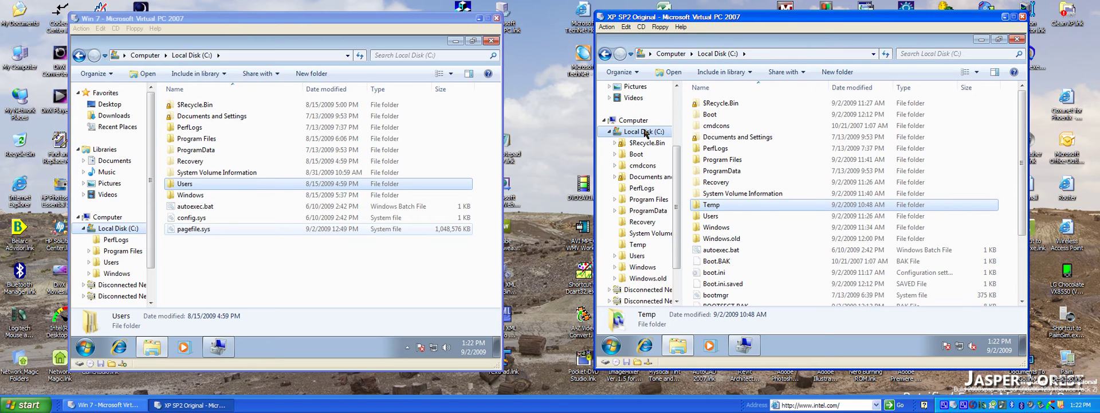
{"action": "left_click_drag", "start_coordinate": [1024, 213], "coordinate": [1028, 278]}
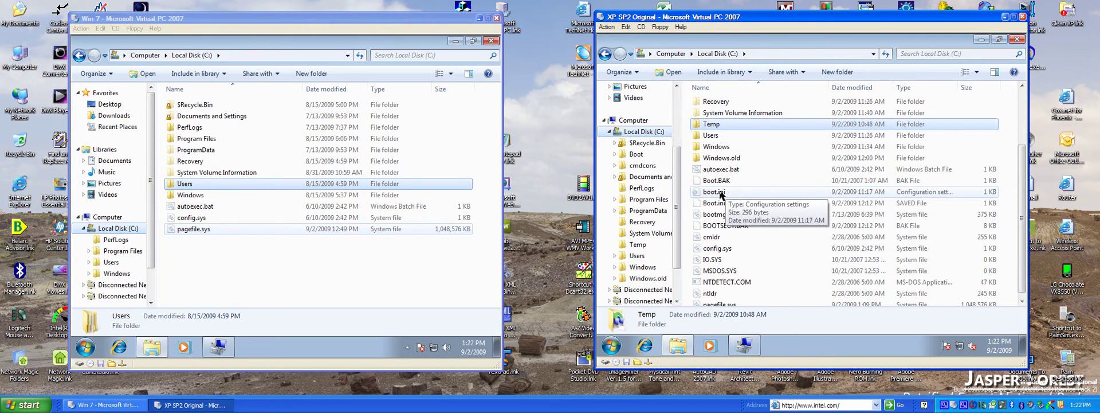
{"action": "left_click", "coordinate": [1017, 133]}
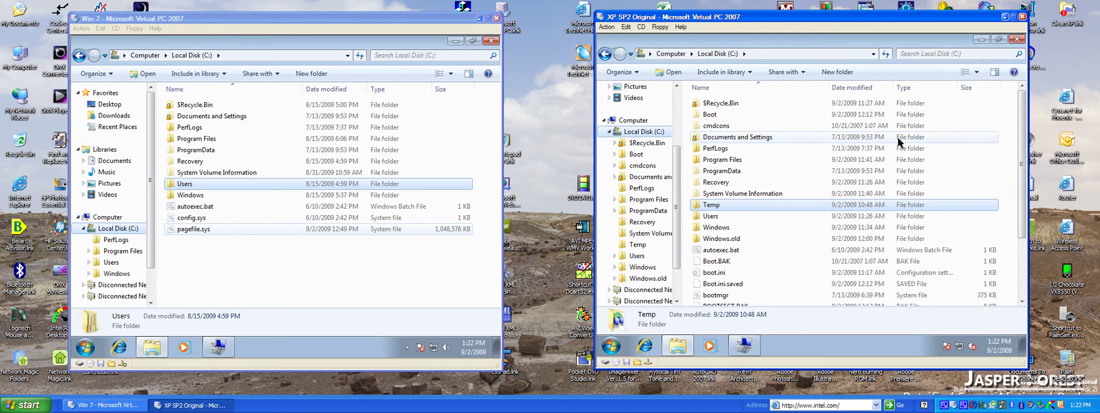
{"action": "left_click", "coordinate": [331, 19]}
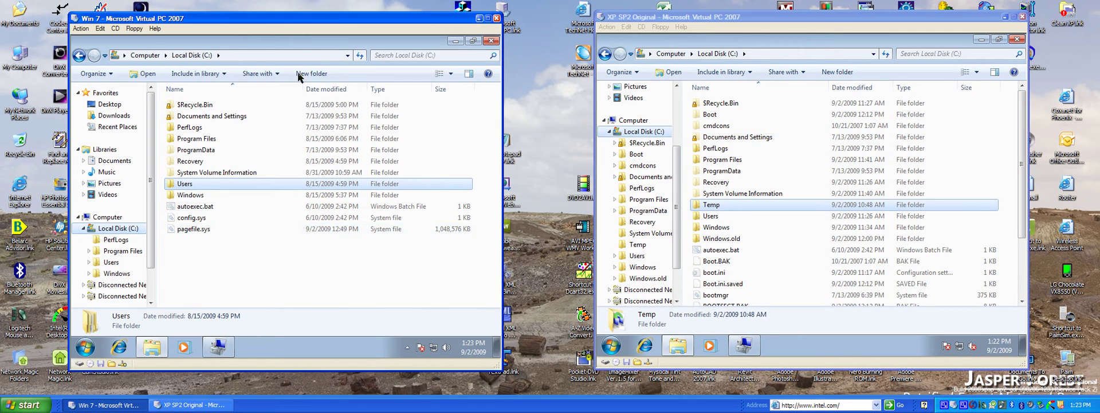
Step: Show Disk Management in both VMs, selecting the upgraded VM's lone C: partition
{"action": "left_click", "coordinate": [225, 348]}
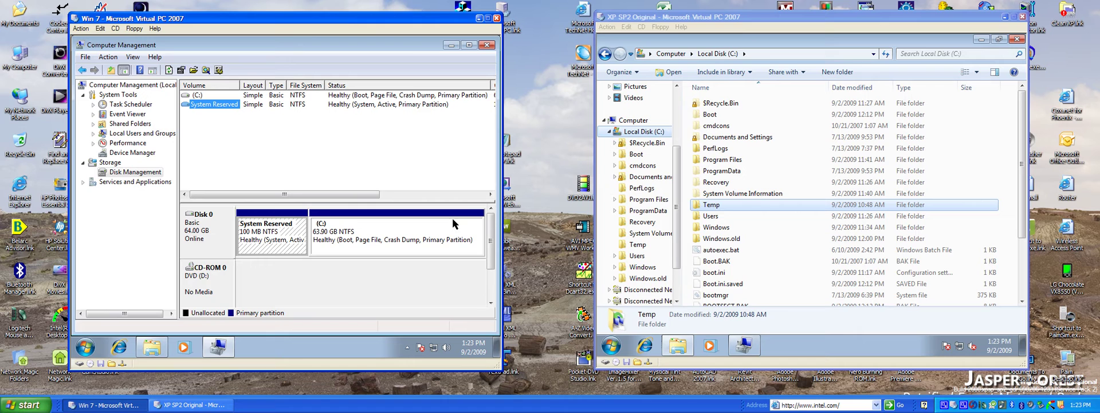
{"action": "left_click", "coordinate": [816, 351]}
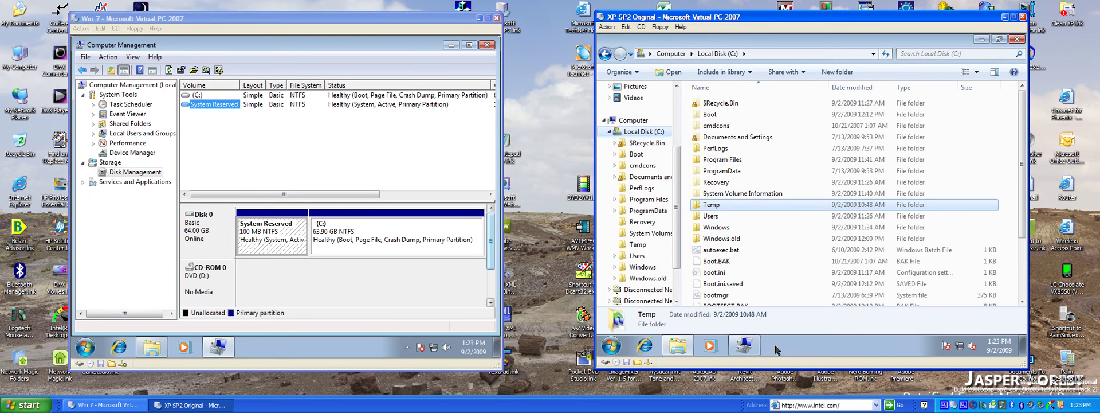
{"action": "left_click", "coordinate": [744, 344]}
{"action": "left_click", "coordinate": [784, 227]}
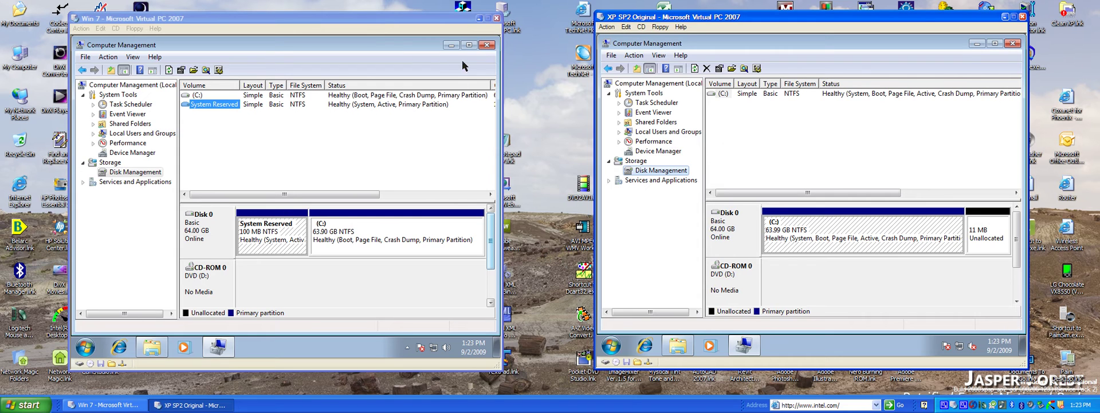
{"action": "left_click", "coordinate": [409, 48]}
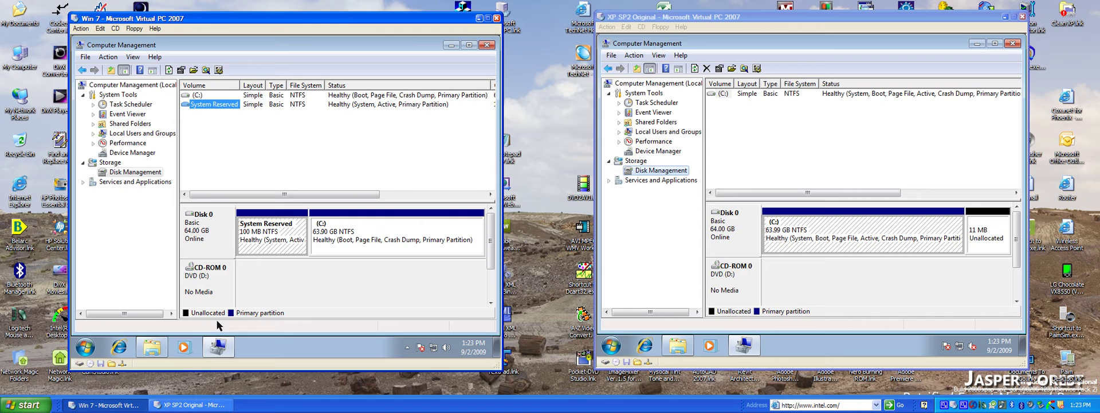
{"action": "left_click", "coordinate": [153, 350]}
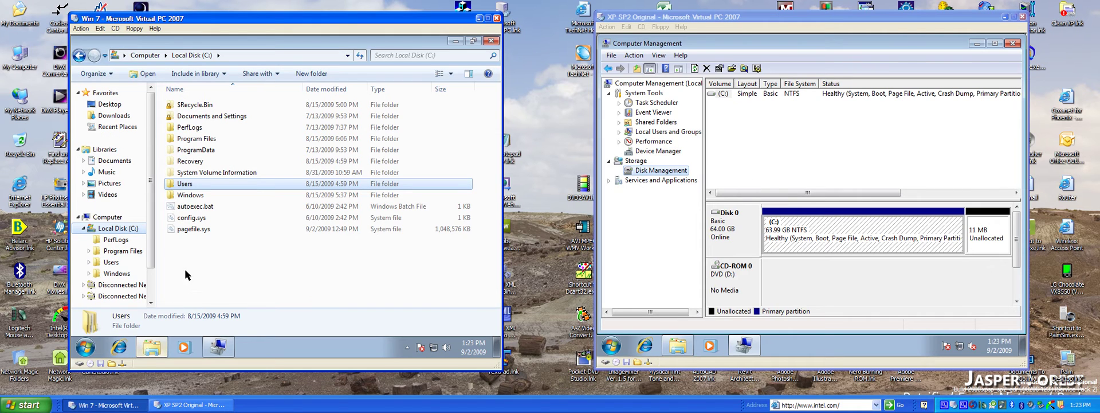
{"action": "mouse_move", "coordinate": [192, 218]}
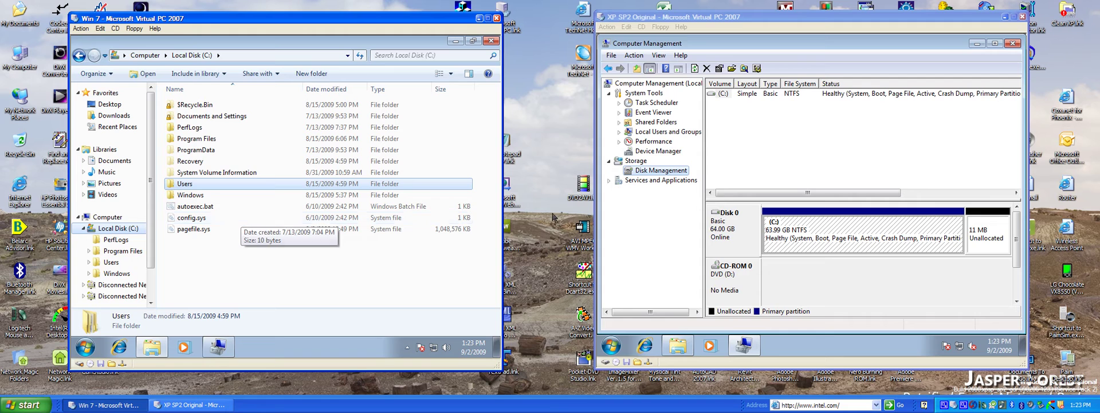
Step: Open Program Files inside the upgraded VM's Windows.old, showing its 20 leftover XP folders
{"action": "left_click", "coordinate": [788, 353]}
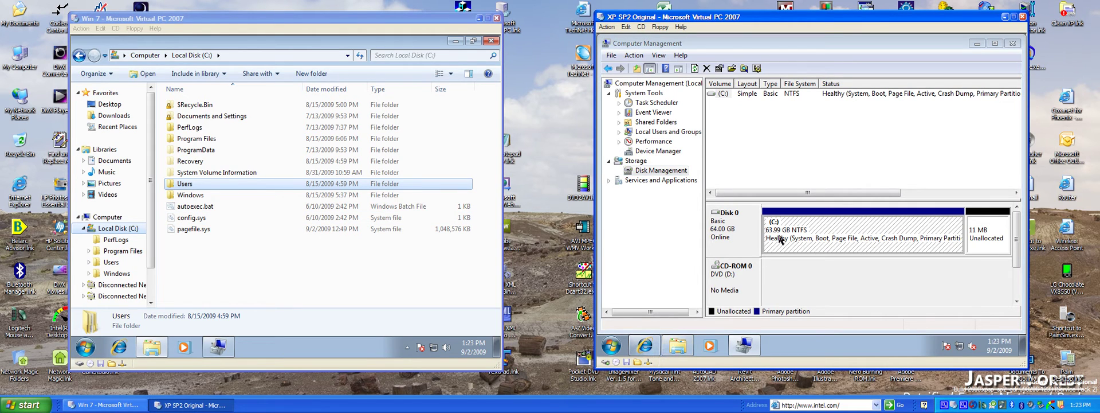
{"action": "left_click", "coordinate": [1016, 40]}
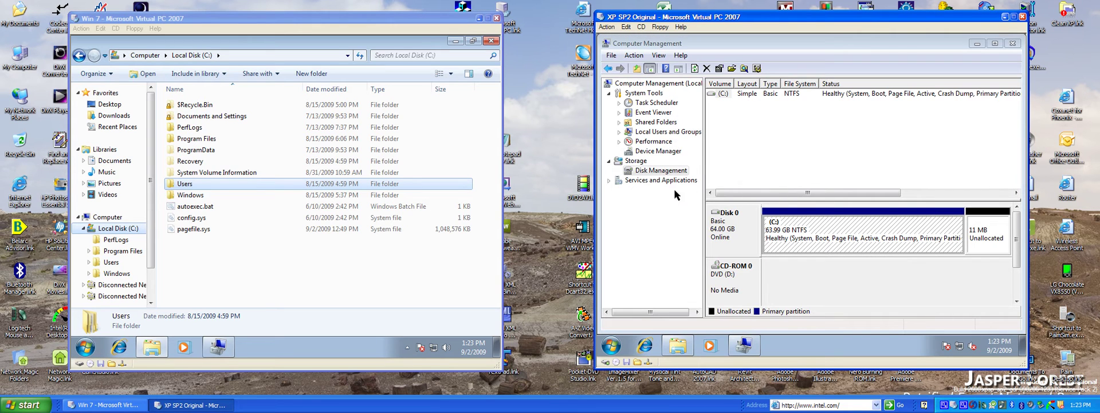
{"action": "left_click", "coordinate": [676, 345]}
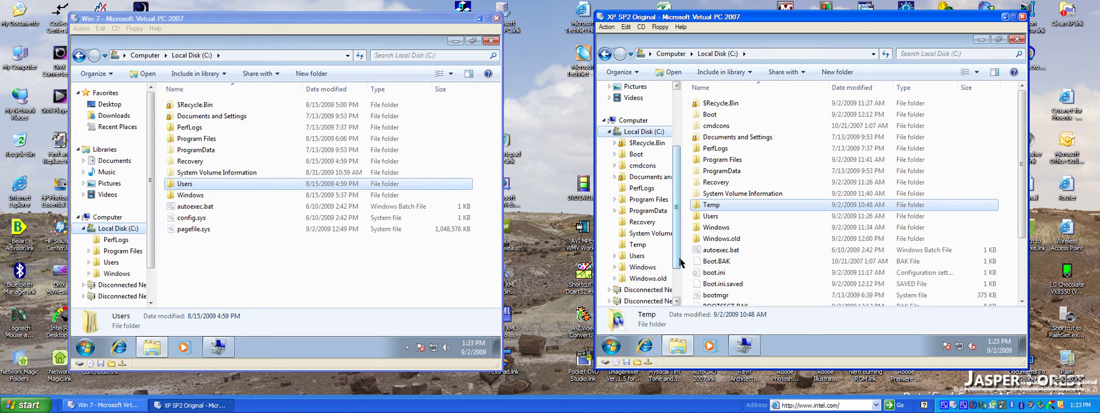
{"action": "scroll", "coordinate": [645, 266], "scroll_direction": "down", "scroll_amount": 1}
{"action": "left_click", "coordinate": [615, 256]}
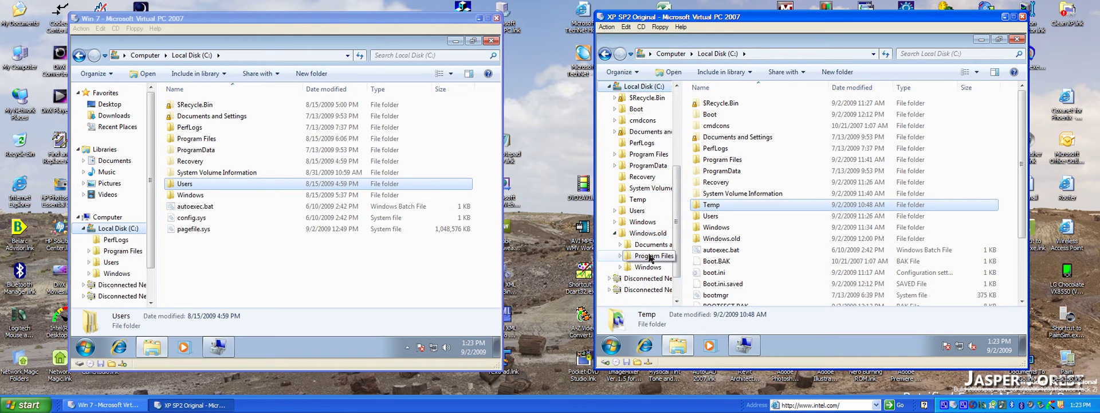
{"action": "left_click", "coordinate": [650, 258]}
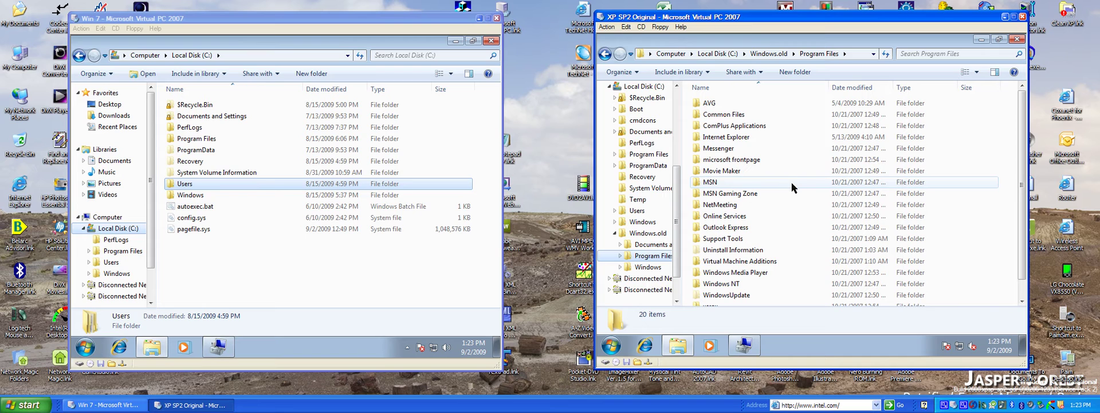
{"action": "left_click", "coordinate": [614, 233]}
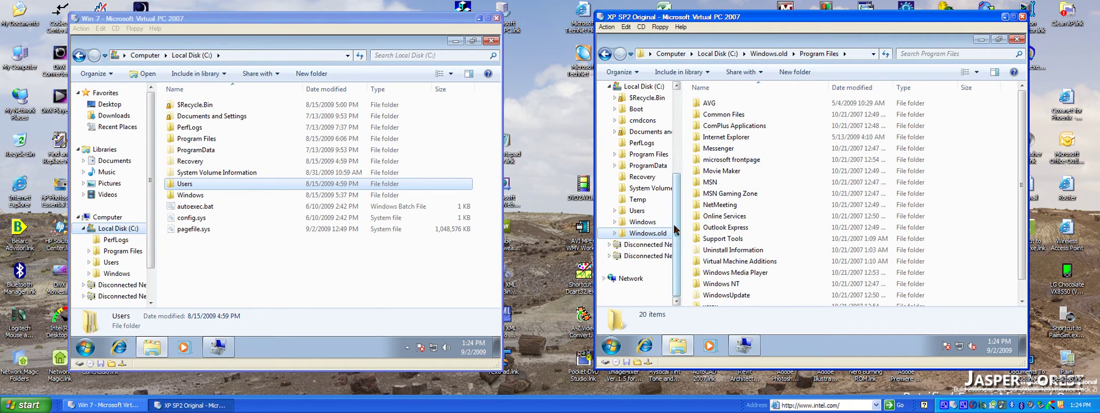
{"action": "left_click_drag", "start_coordinate": [675, 230], "coordinate": [675, 149]}
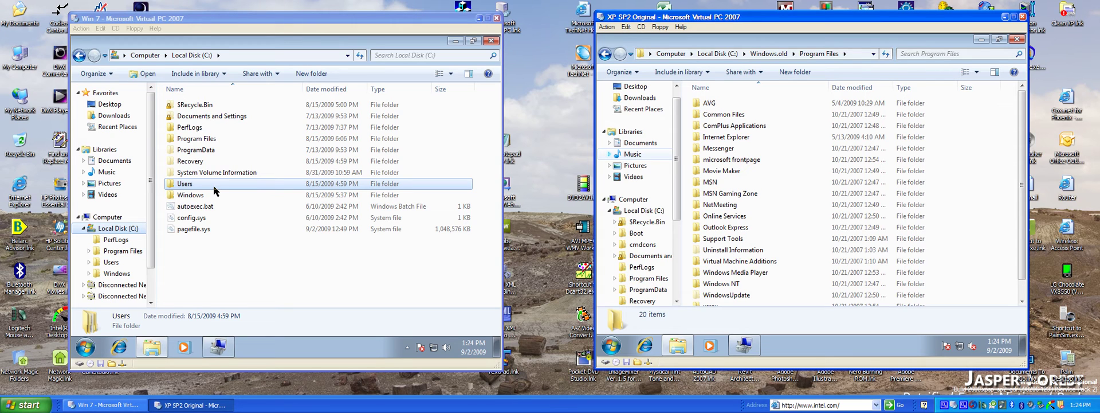
Step: Launch Windows Easy Transfer from Start > All Programs > Accessories > System Tools in the Windows 7 VM
{"action": "left_click", "coordinate": [83, 351]}
{"action": "left_click", "coordinate": [87, 348]}
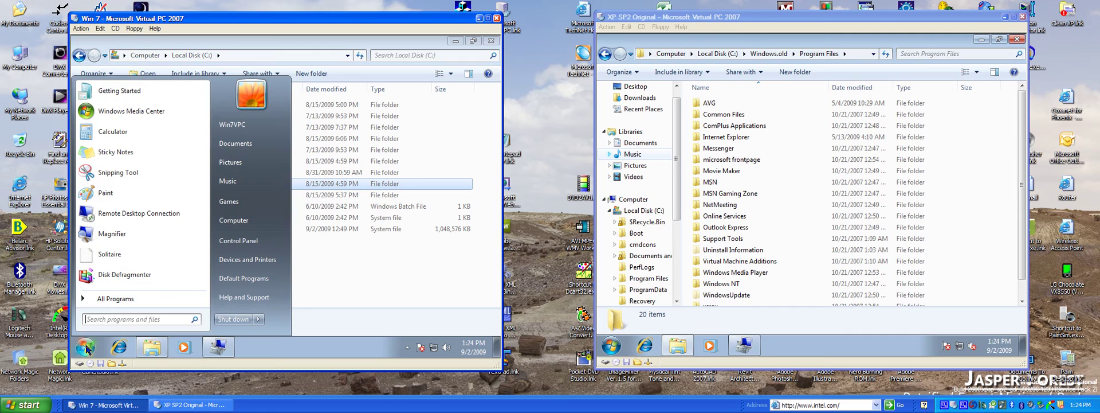
{"action": "left_click", "coordinate": [112, 299]}
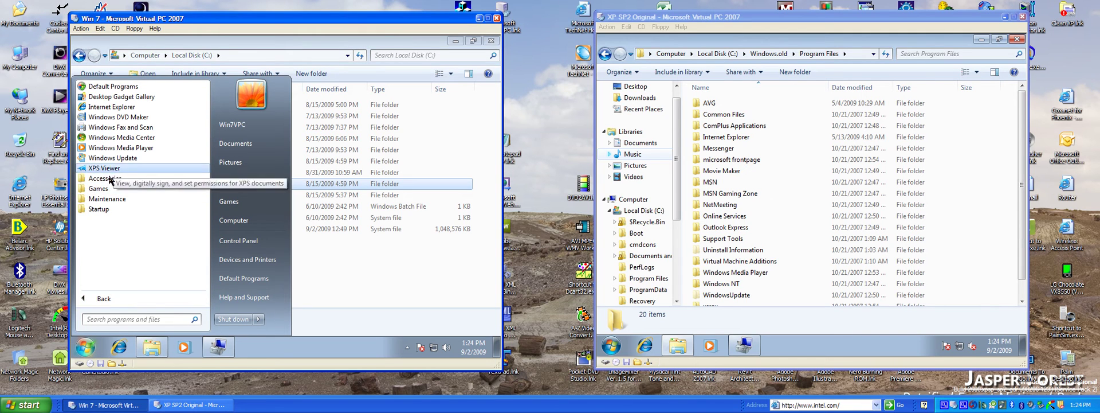
{"action": "left_click", "coordinate": [105, 178]}
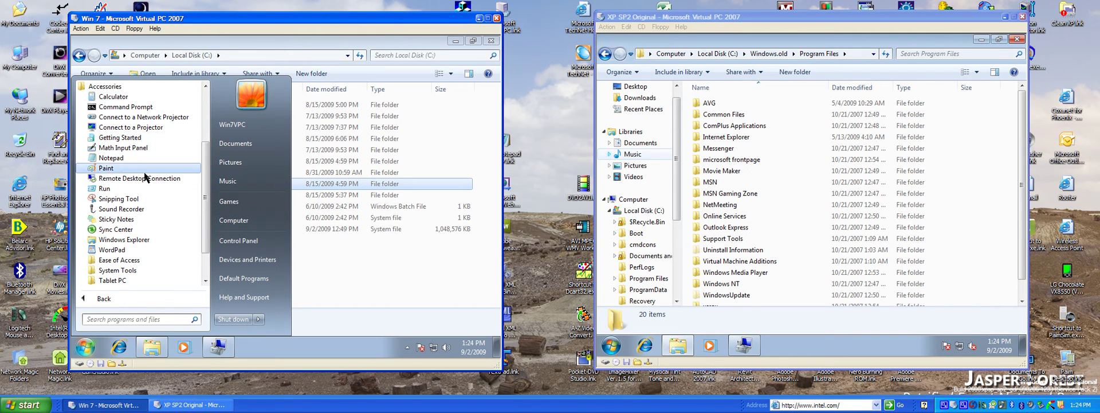
{"action": "left_click_drag", "start_coordinate": [205, 200], "coordinate": [211, 256]}
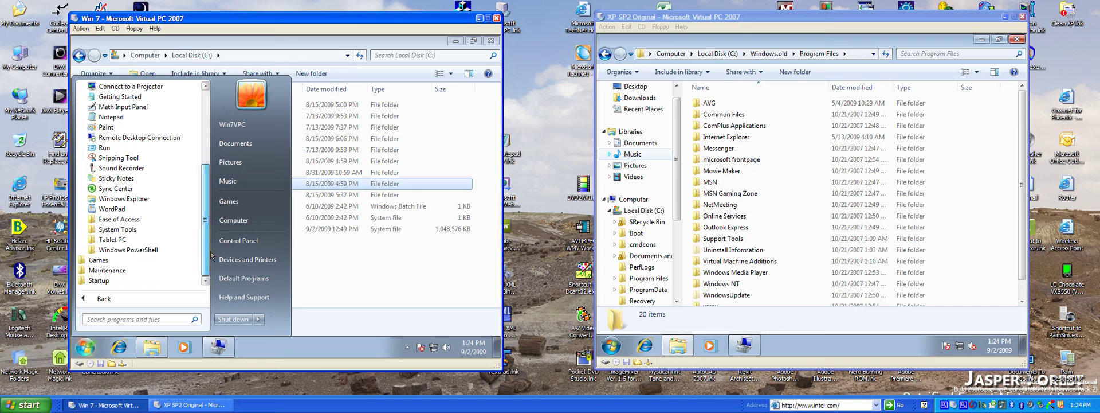
{"action": "left_click", "coordinate": [115, 229]}
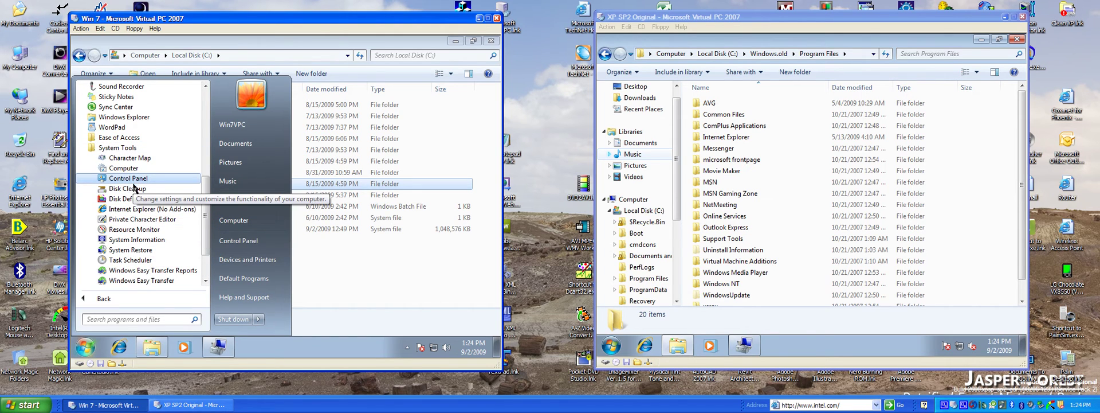
{"action": "left_click", "coordinate": [128, 282]}
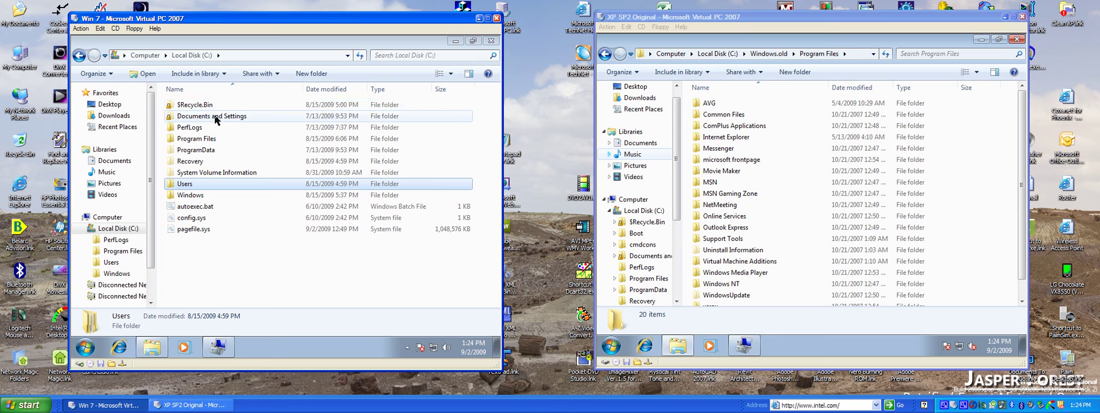
Step: Wait for the Windows Easy Transfer welcome screen, then make the Windows 7 VM active
{"action": "left_click", "coordinate": [848, 21]}
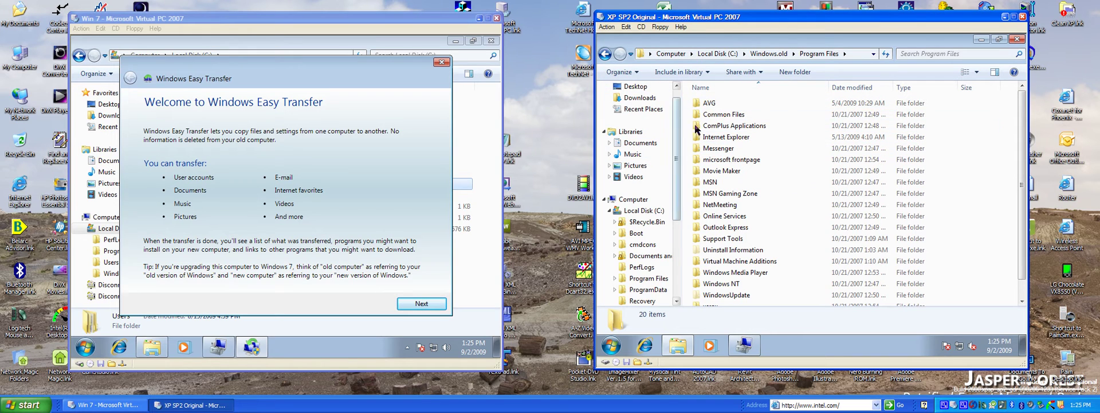
{"action": "left_click", "coordinate": [406, 20]}
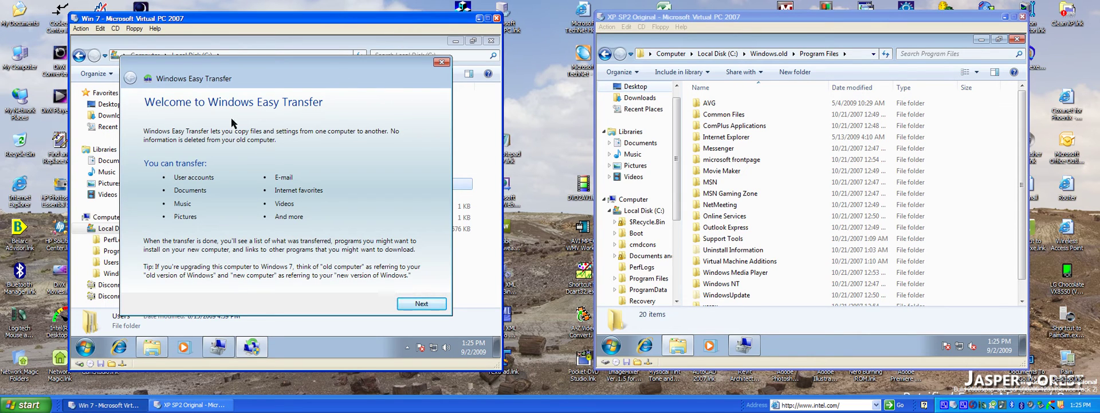